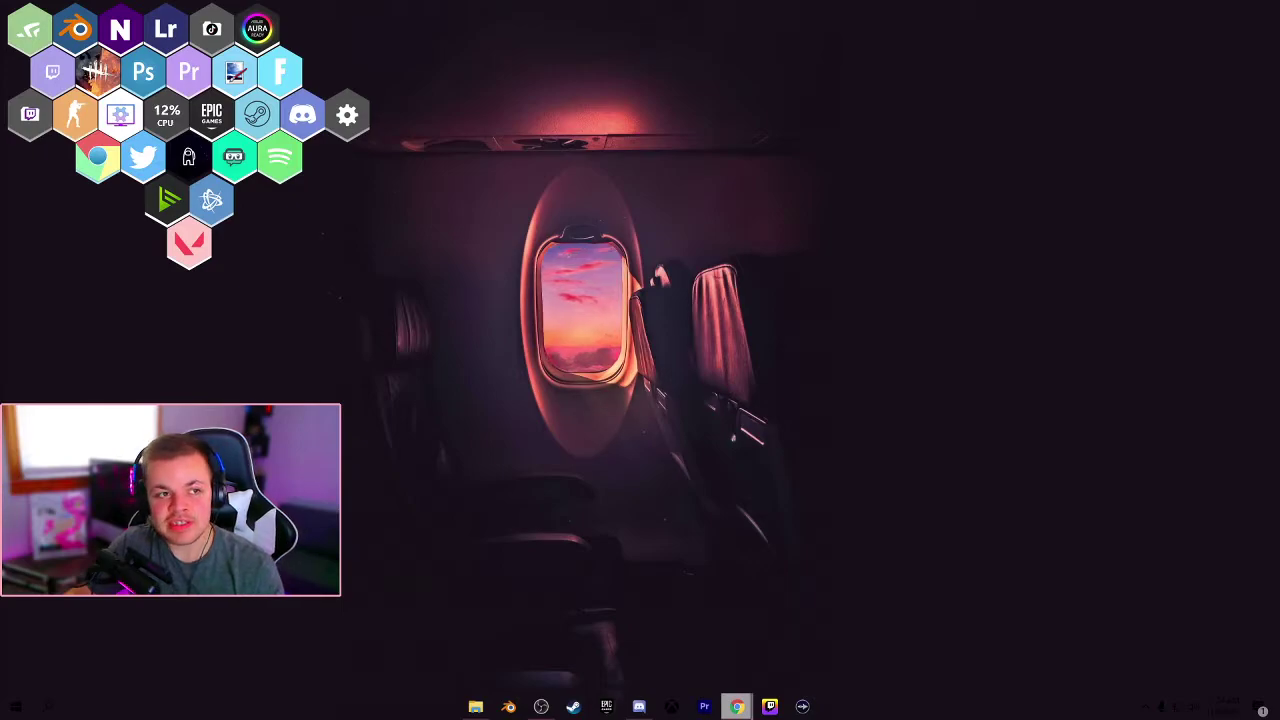
Step: Search Google for 'rainmeter' and open the official rainmeter.net result
{"action": "left_click", "coordinate": [737, 706]}
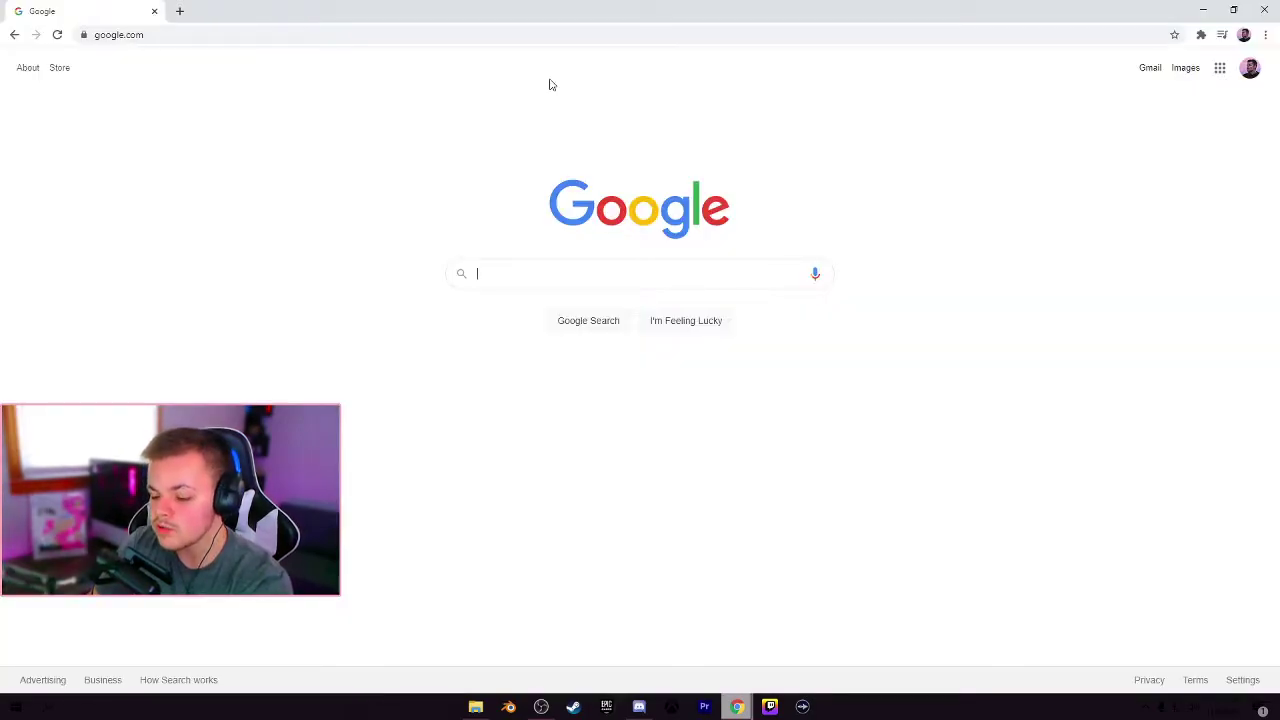
{"action": "type", "text": "rainmeter"}
{"action": "key", "text": "Return"}
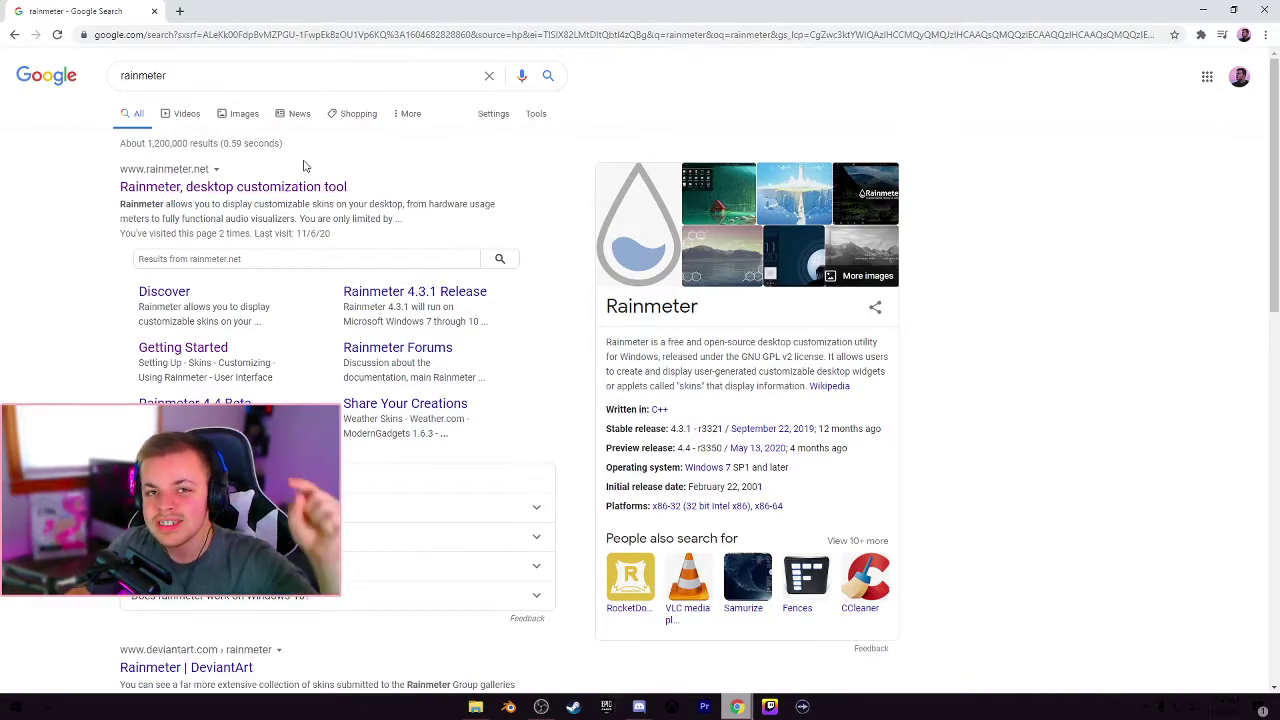
{"action": "left_click", "coordinate": [258, 185]}
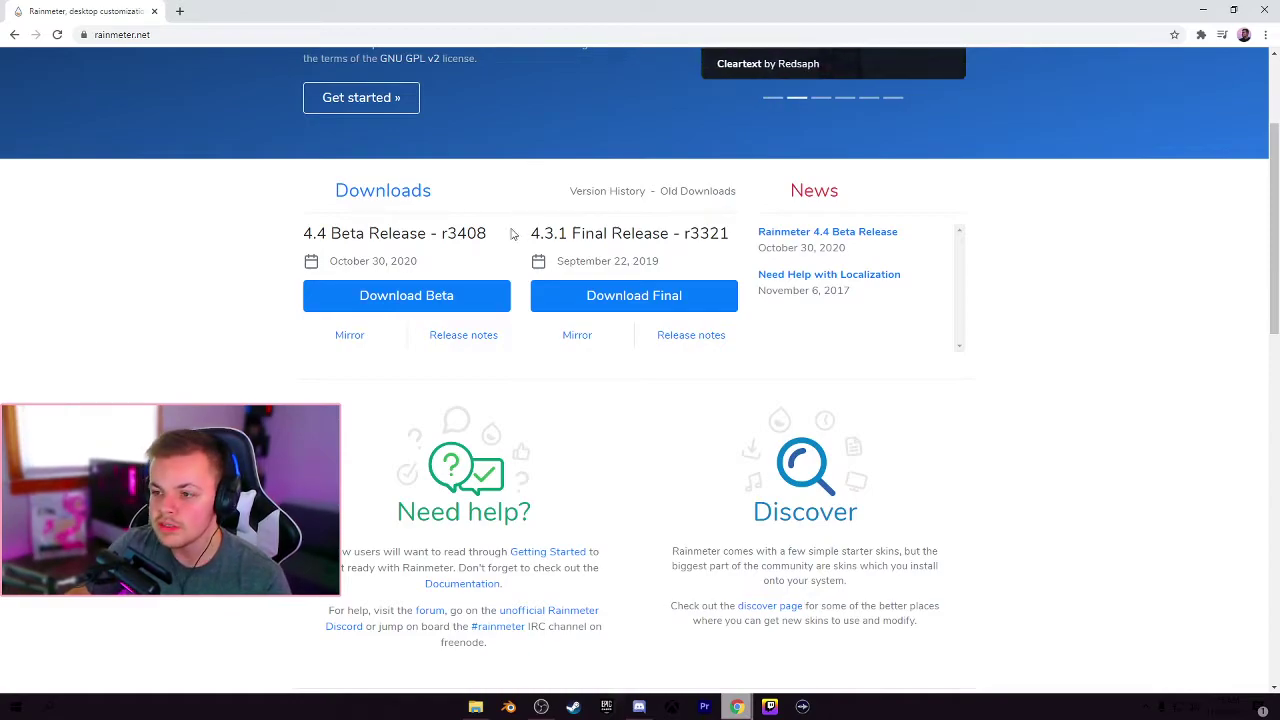
Step: Download and install the Rainmeter 4.4 beta, then drag the manager window off this screen
{"action": "left_click", "coordinate": [394, 298]}
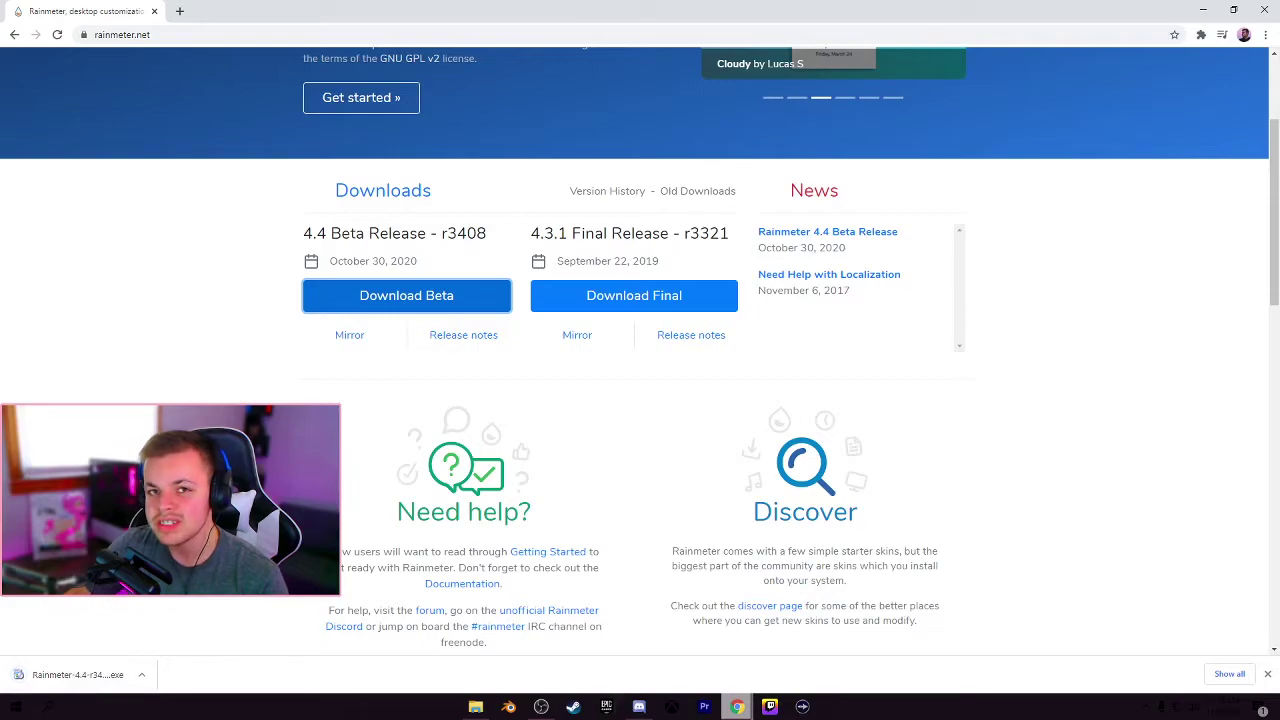
{"action": "left_click", "coordinate": [72, 676]}
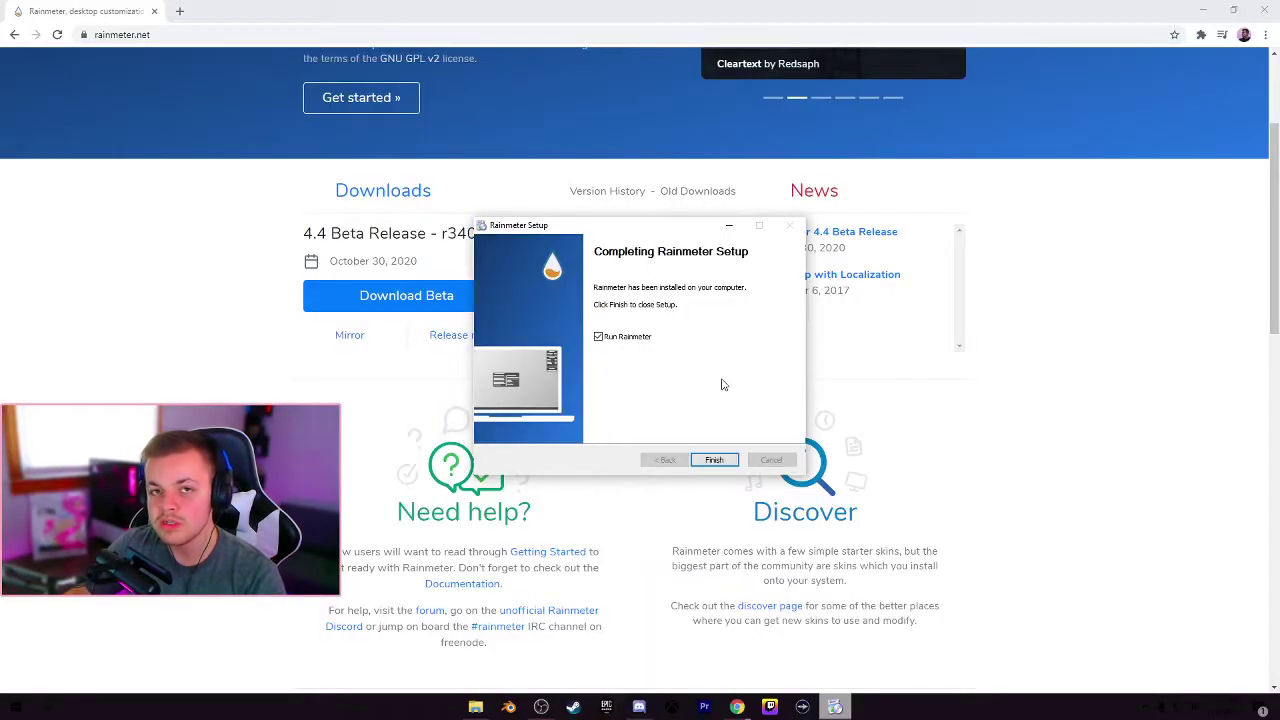
{"action": "left_click", "coordinate": [714, 460]}
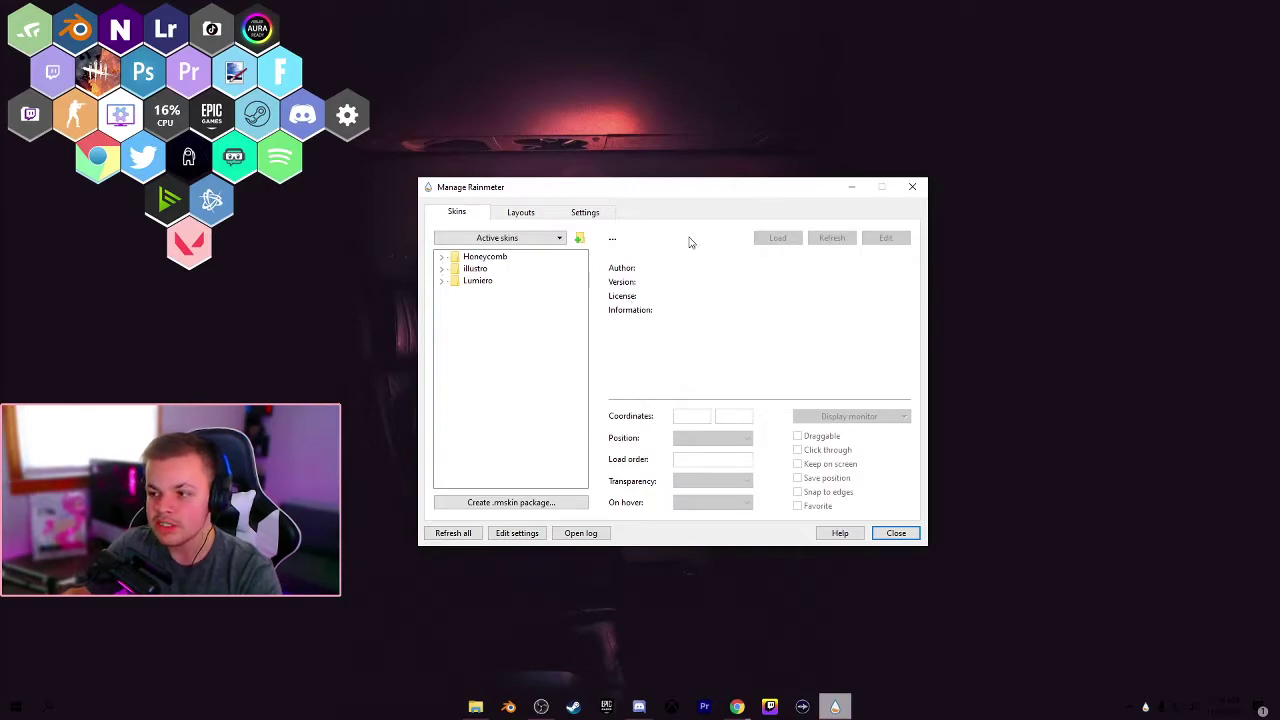
{"action": "left_click_drag", "start_coordinate": [697, 192], "coordinate": [0, 220]}
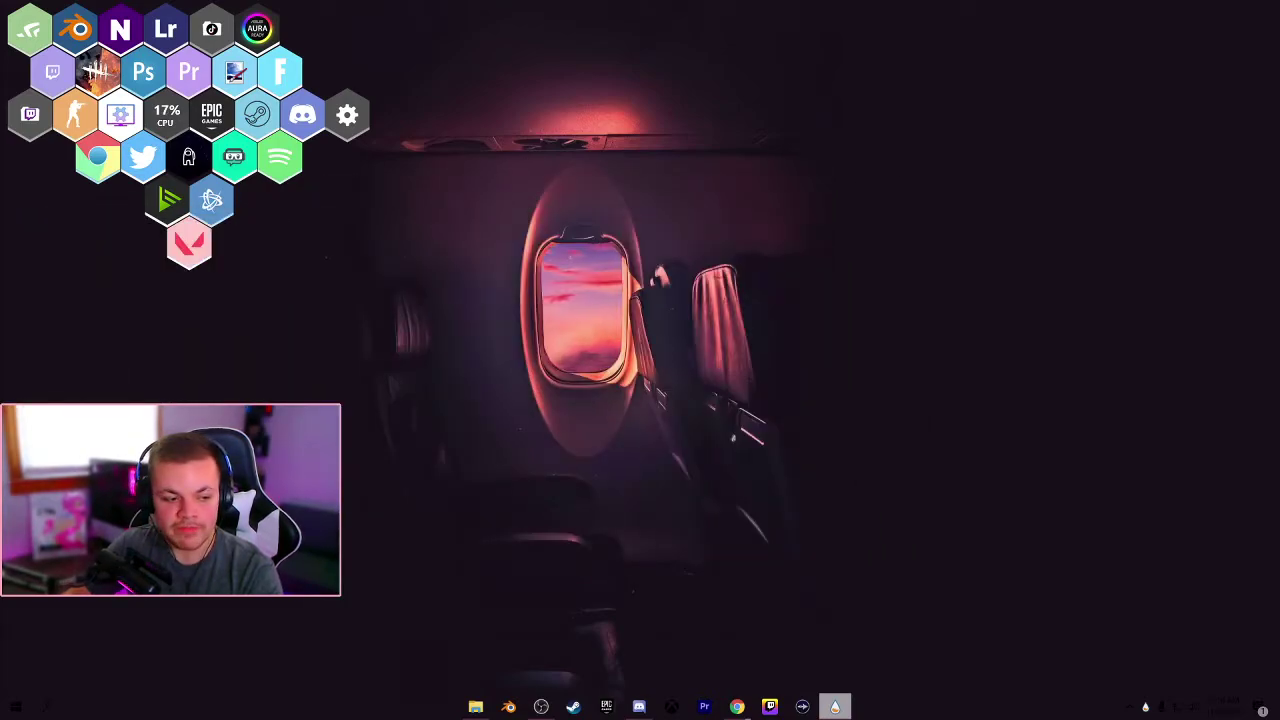
Step: Back in Chrome, search Google for 'honeycomb theme rainmeter'
{"action": "key", "text": "alt+Tab"}
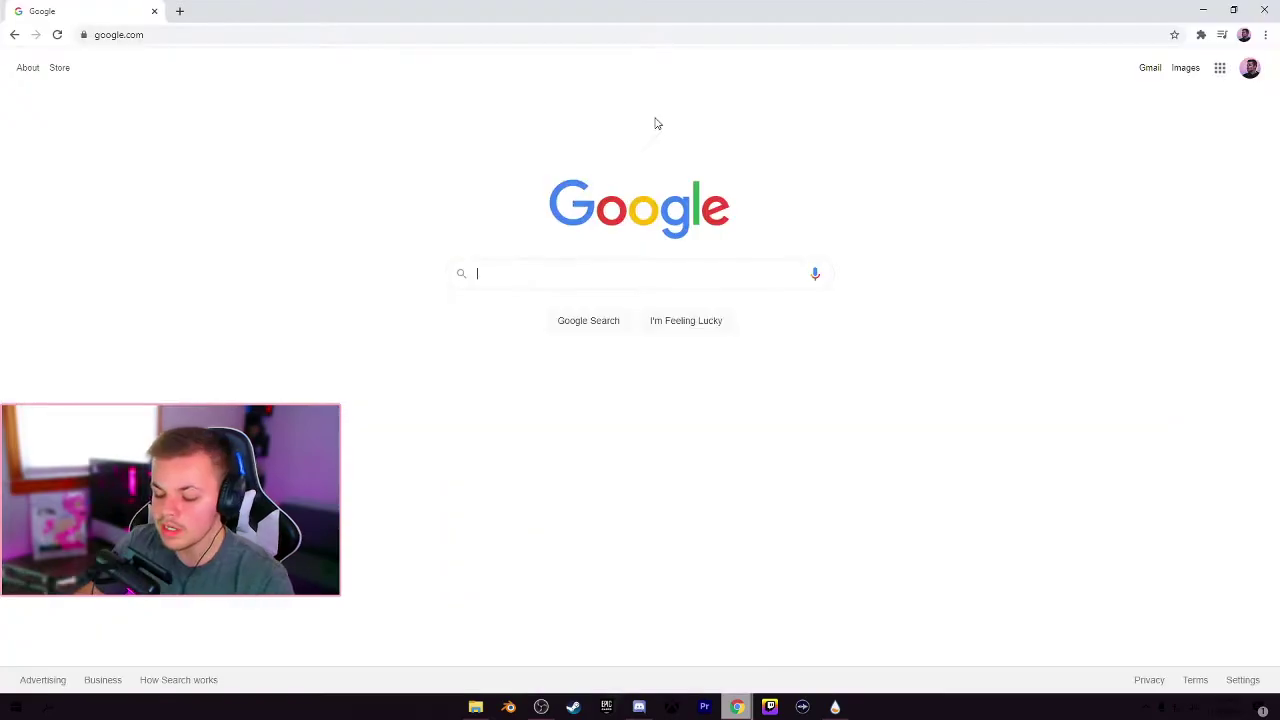
{"action": "type", "text": "honeycomb"}
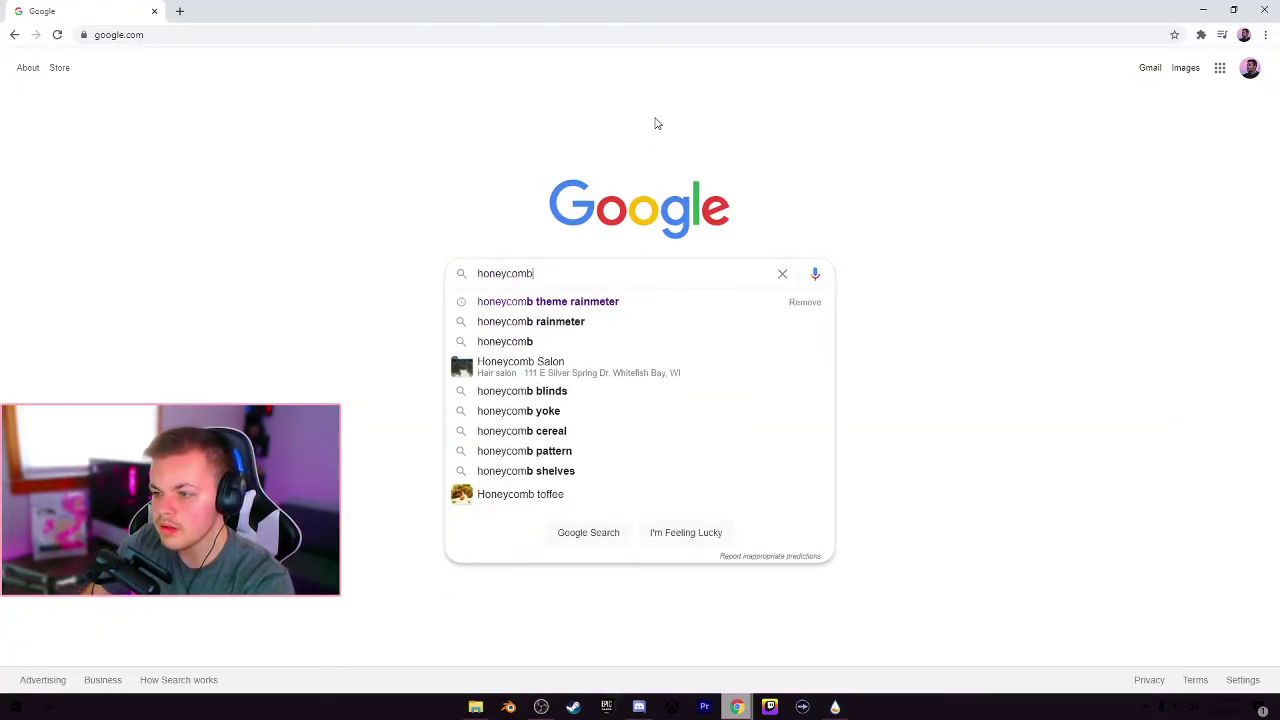
{"action": "type", "text": " theme rainmeter"}
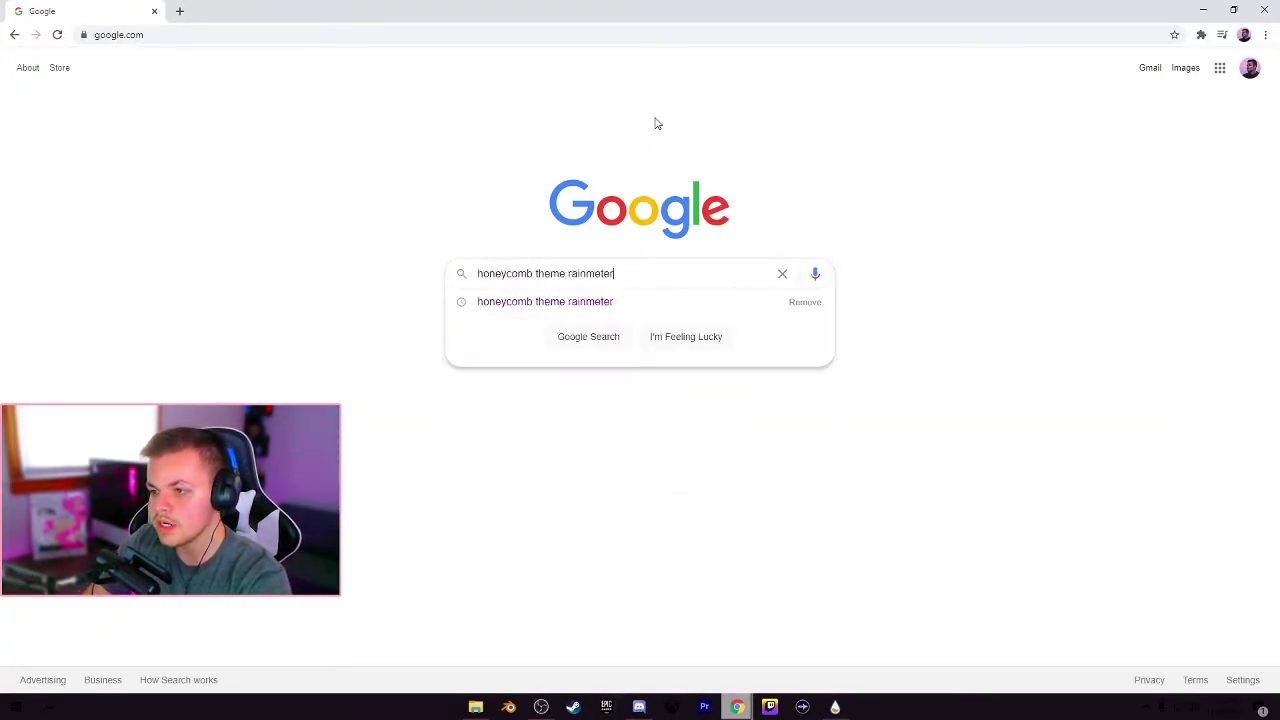
{"action": "key", "text": "Return"}
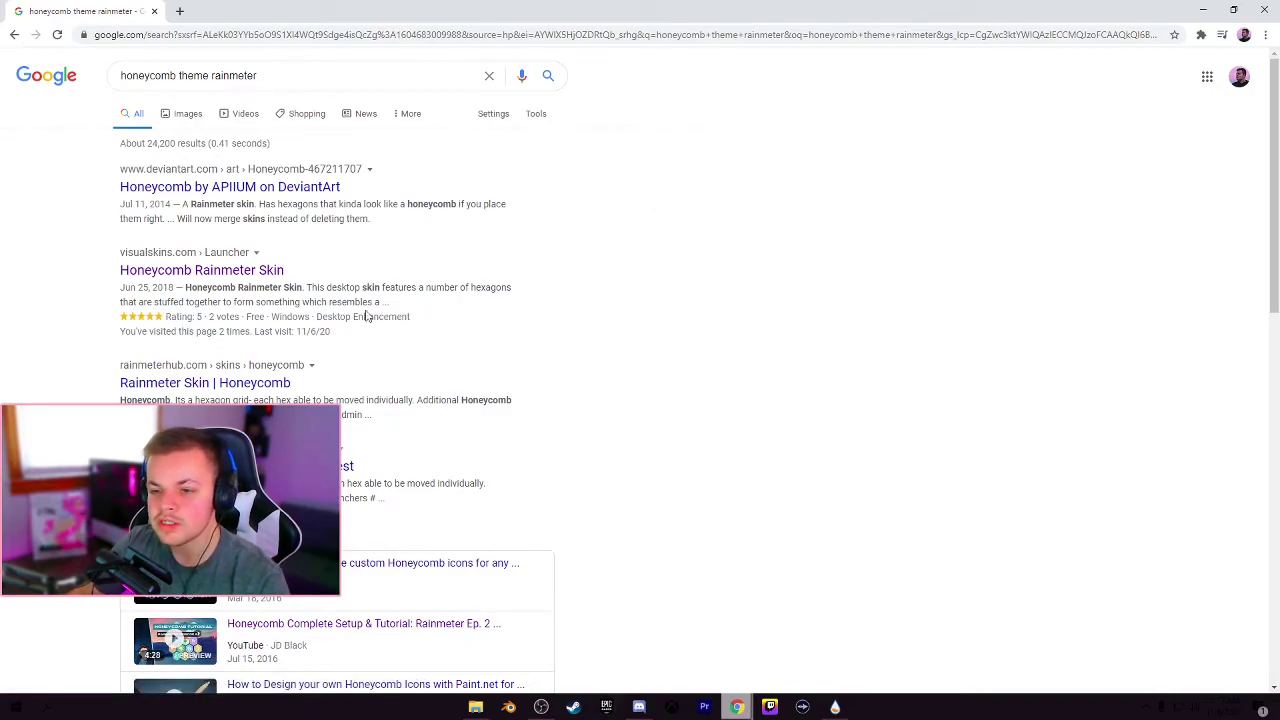
Step: Open the VisualSkins Honeycomb Rainmeter Skin page and download the Honeycomb .rmskin package
{"action": "left_click", "coordinate": [251, 275]}
{"action": "scroll", "coordinate": [205, 300], "scroll_direction": "down", "scroll_amount": 2}
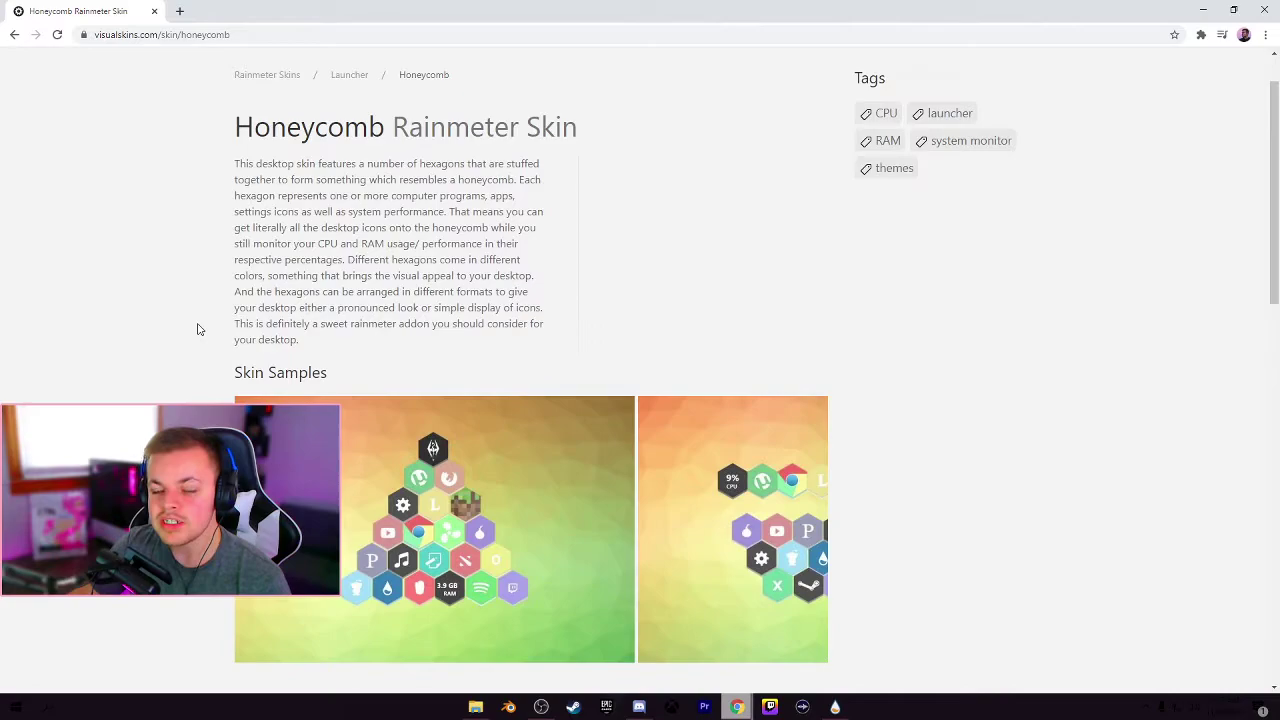
{"action": "scroll", "coordinate": [198, 329], "scroll_direction": "down", "scroll_amount": 5}
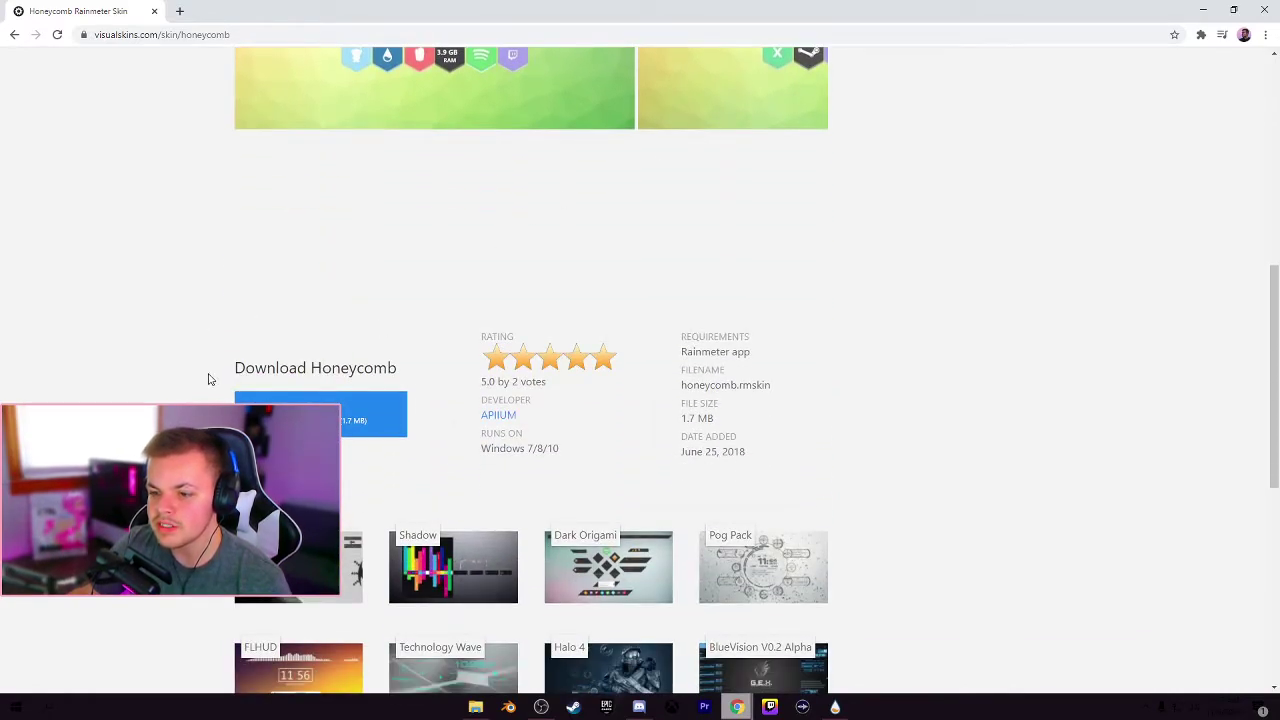
{"action": "scroll", "coordinate": [208, 379], "scroll_direction": "down", "scroll_amount": 1}
{"action": "left_click", "coordinate": [330, 347]}
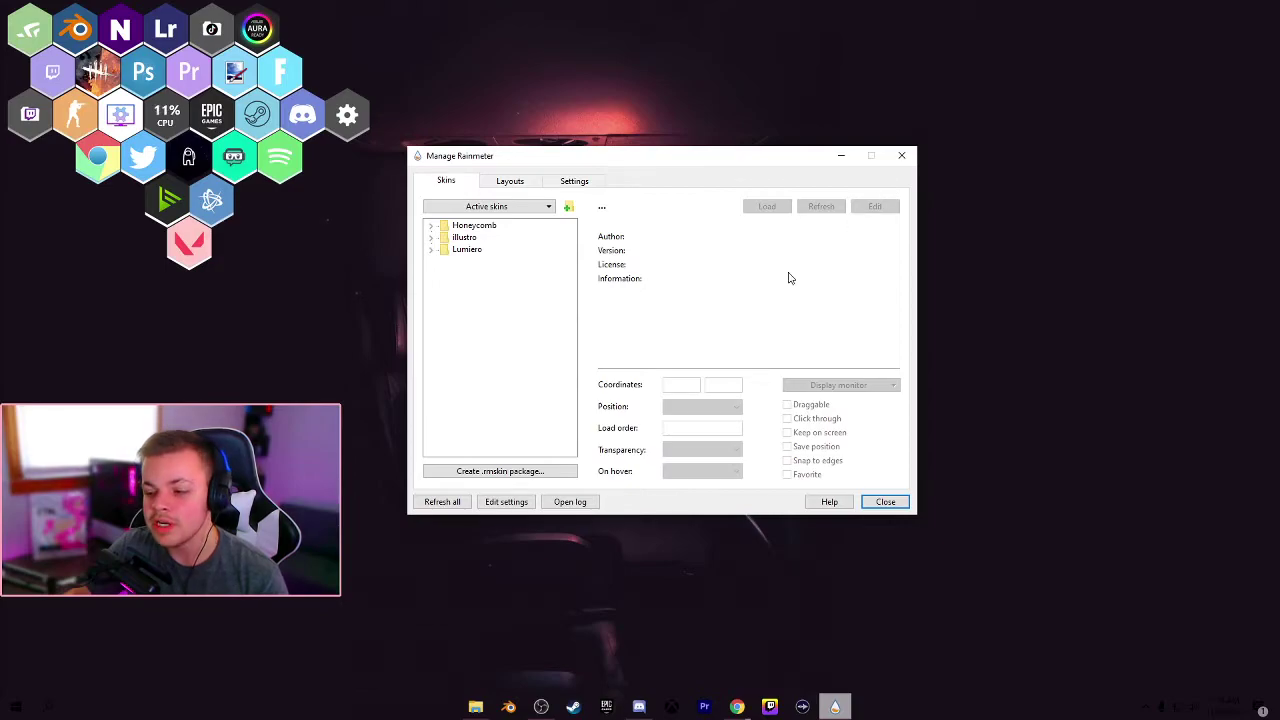
Step: Refresh all skins, reopen Manage Rainmeter from the tray, and expand the Honeycomb folder
{"action": "left_click", "coordinate": [443, 503]}
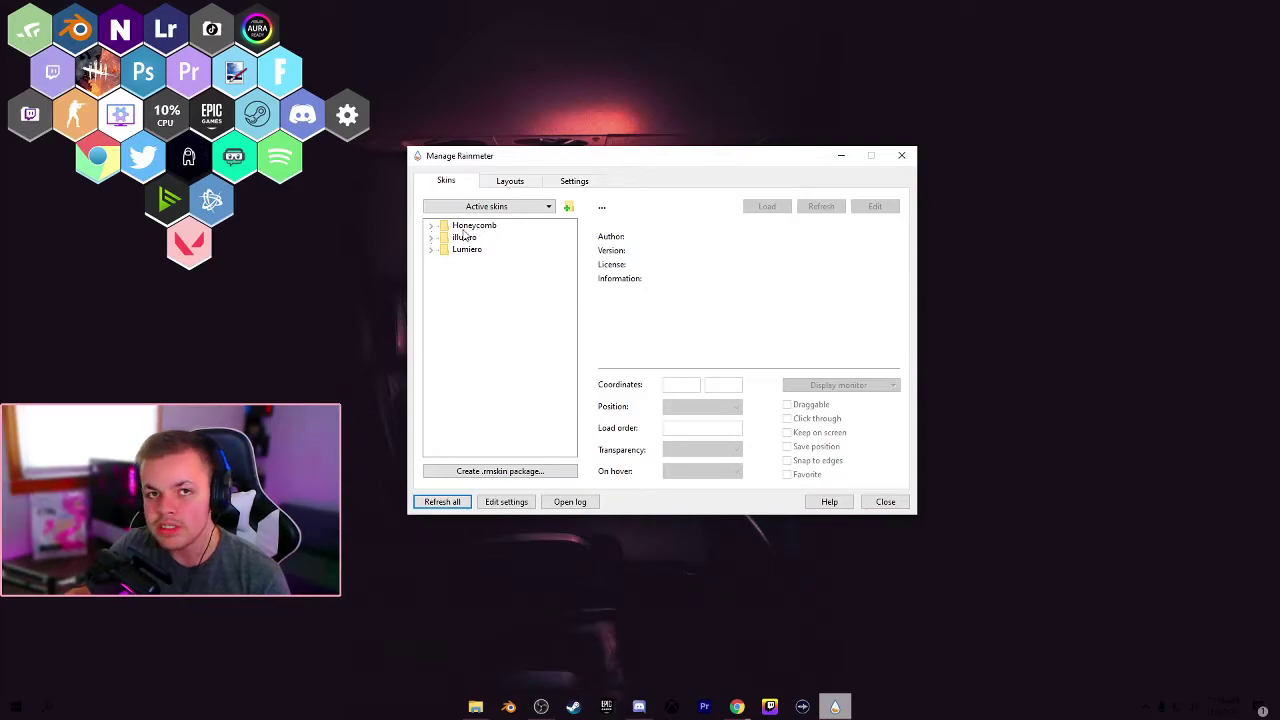
{"action": "left_click", "coordinate": [901, 156]}
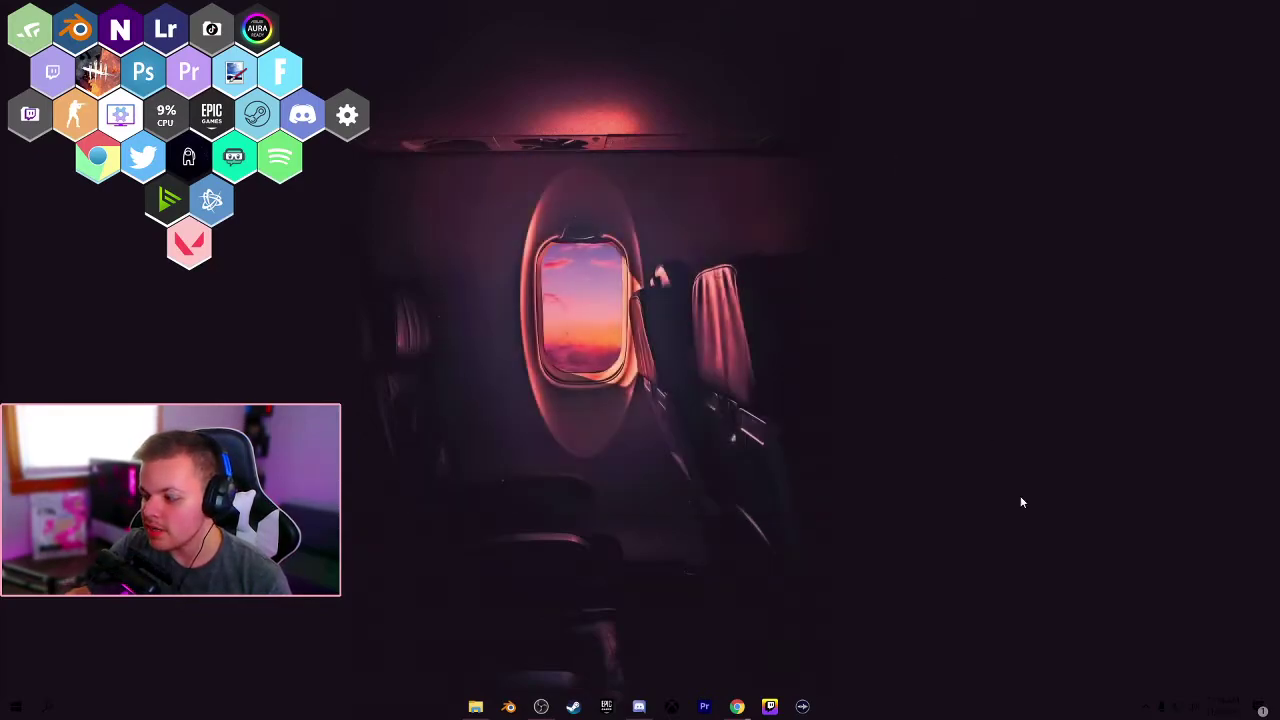
{"action": "left_click", "coordinate": [1148, 708]}
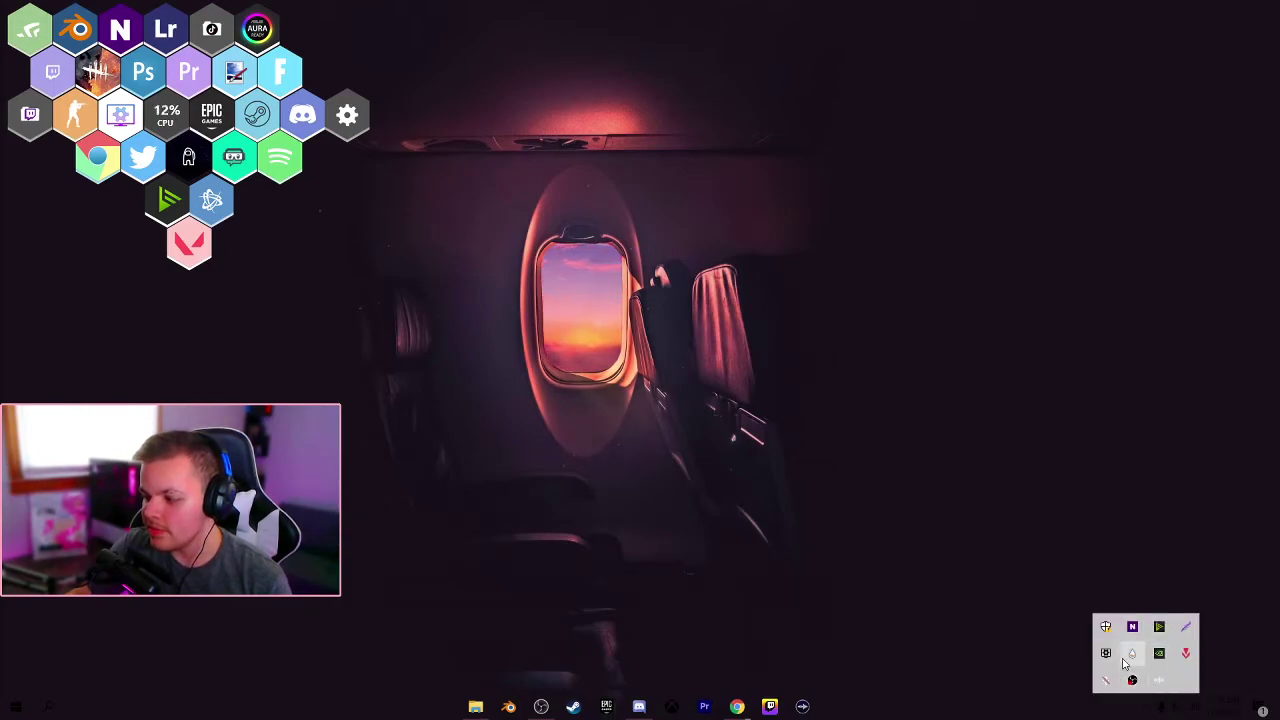
{"action": "left_click", "coordinate": [1131, 654]}
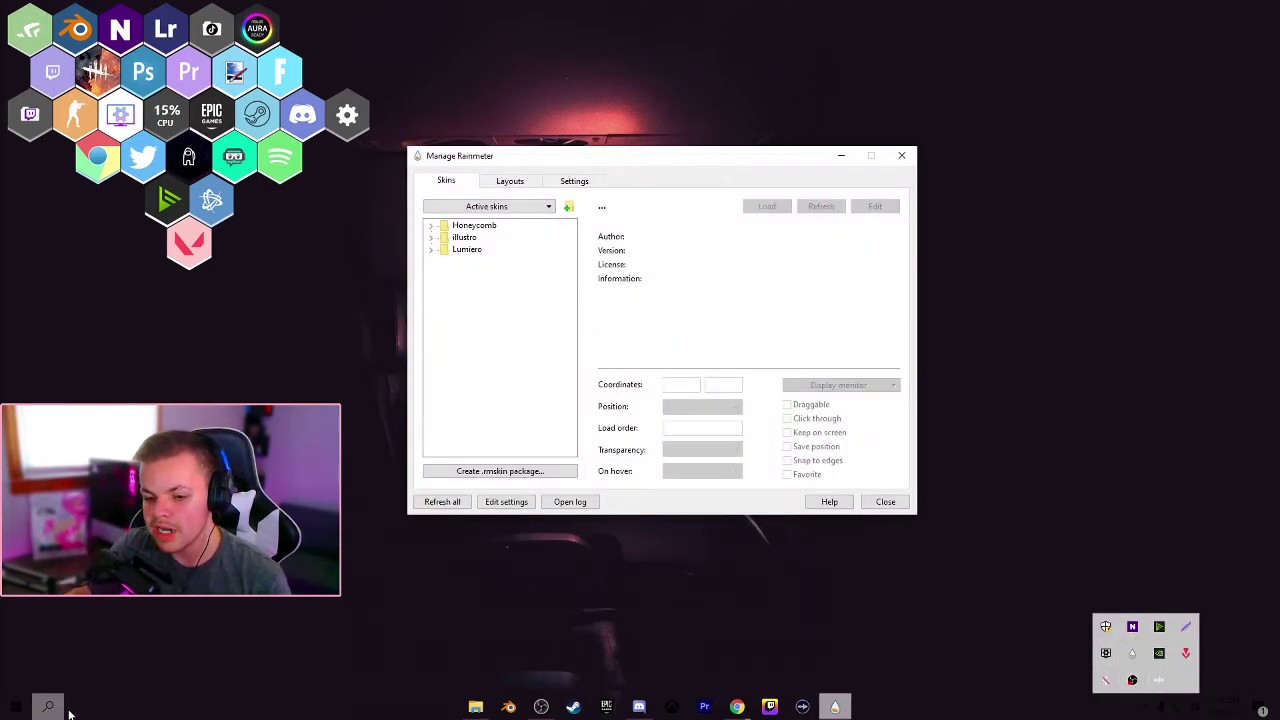
{"action": "left_click", "coordinate": [52, 708]}
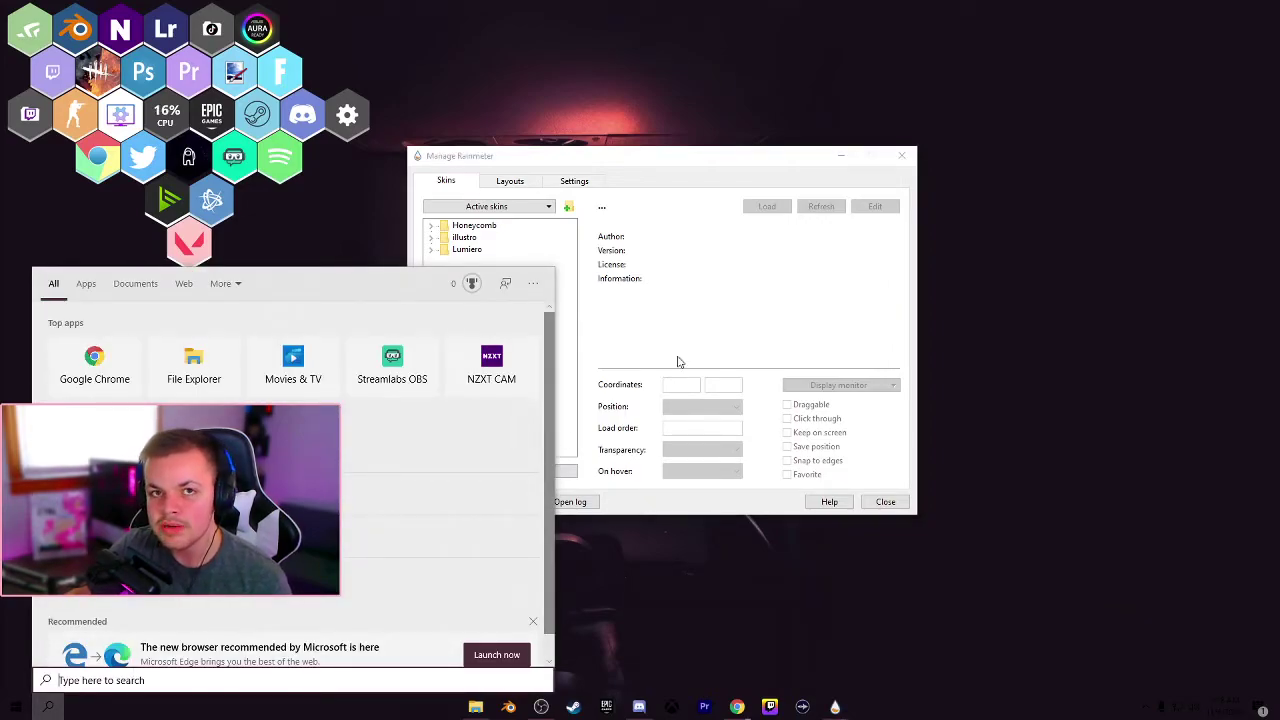
{"action": "left_click", "coordinate": [679, 362]}
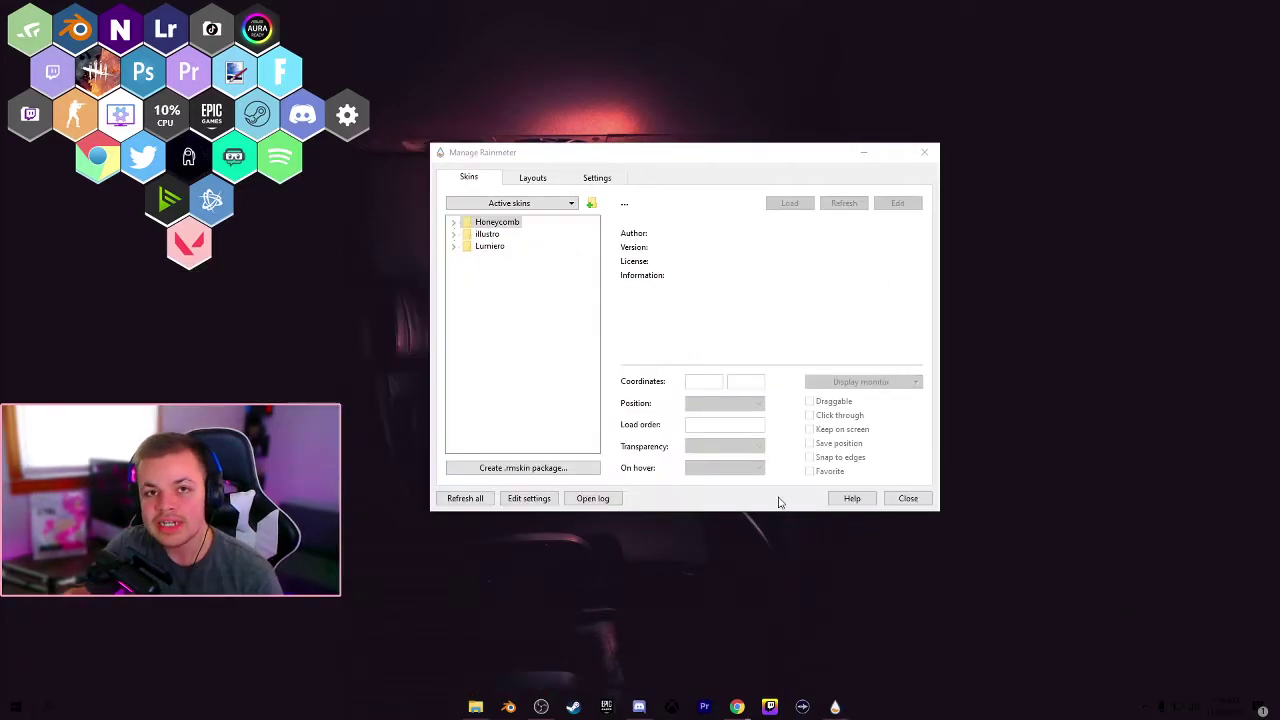
{"action": "left_click", "coordinate": [454, 222]}
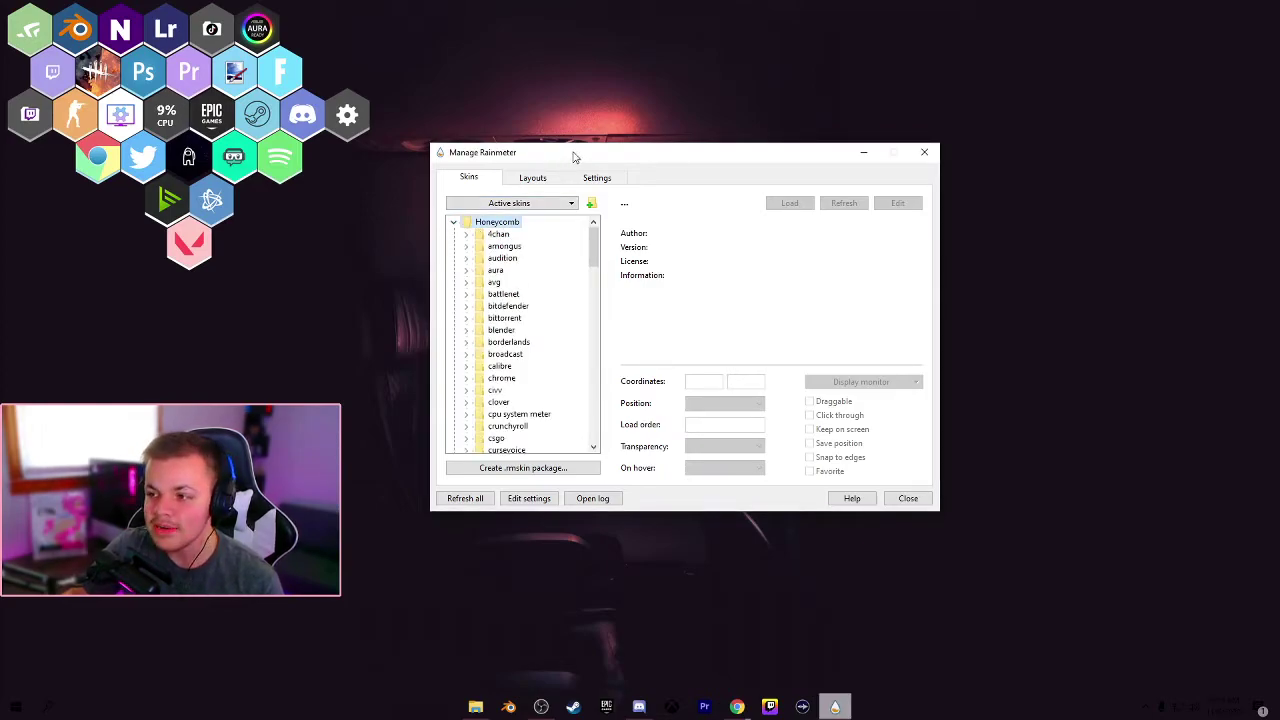
Step: Move the manager window right, scroll the Honeycomb list to skype, and expand its folder to show skype.ini
{"action": "left_click_drag", "start_coordinate": [575, 157], "coordinate": [819, 206]}
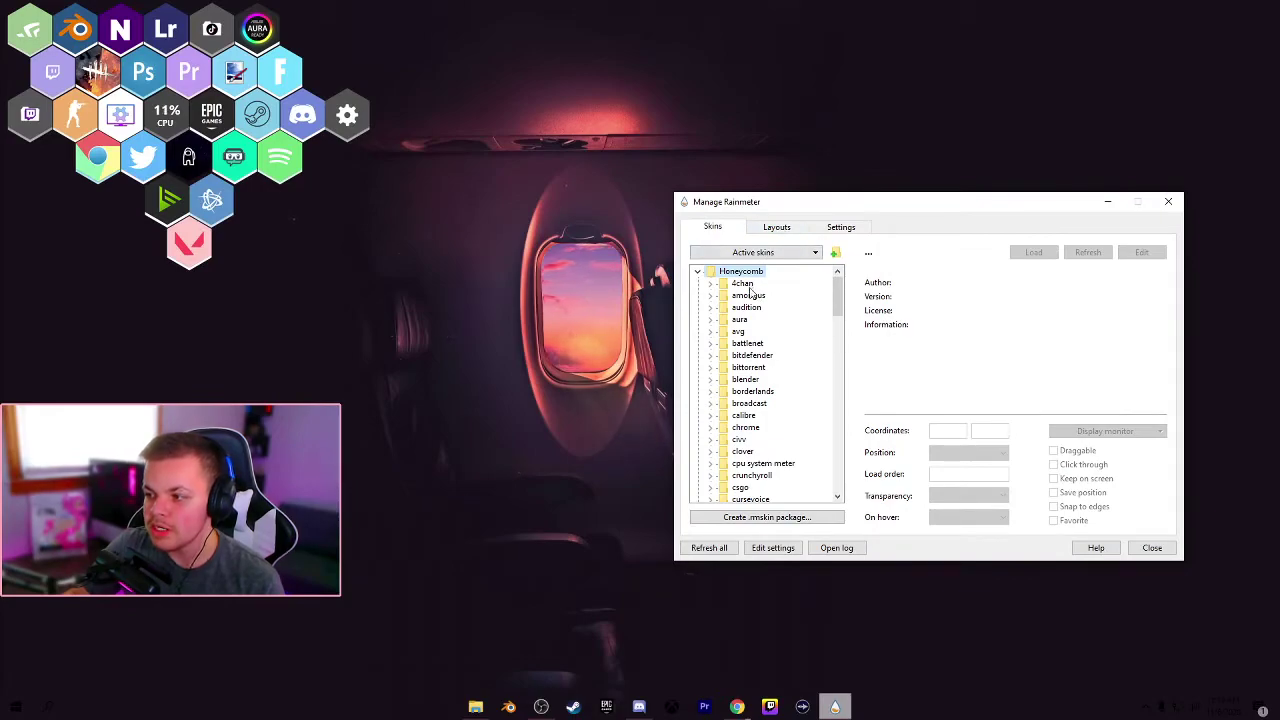
{"action": "mouse_move", "coordinate": [838, 295]}
{"action": "left_mouse_down"}
{"action": "mouse_move", "coordinate": [840, 412]}
{"action": "mouse_move", "coordinate": [838, 290]}
{"action": "left_mouse_up"}
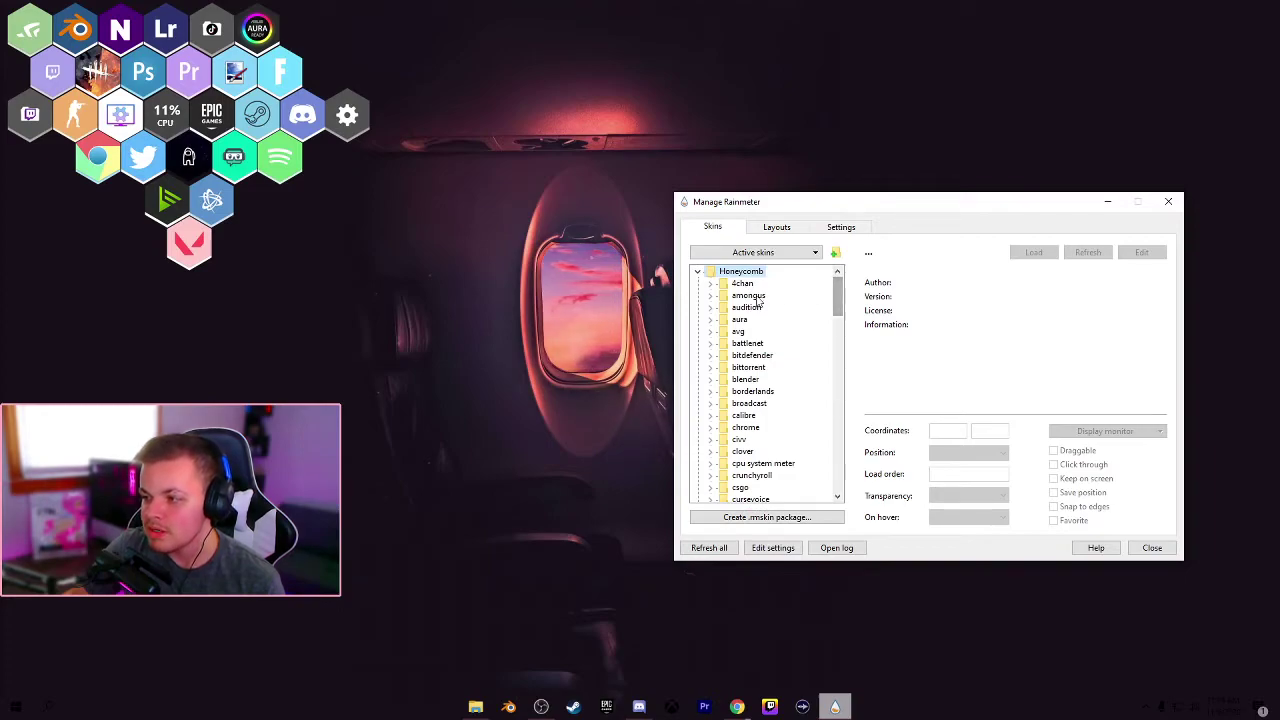
{"action": "scroll", "coordinate": [758, 305], "scroll_direction": "down", "scroll_amount": 1}
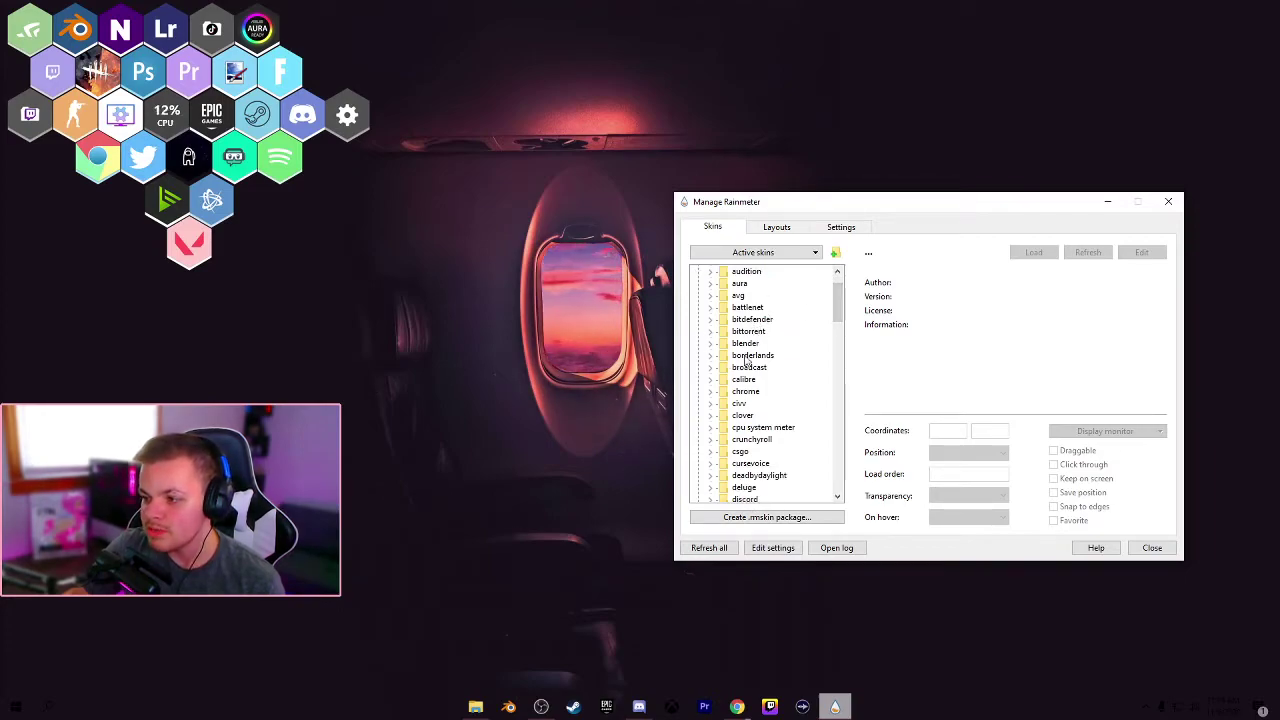
{"action": "left_click_drag", "start_coordinate": [840, 305], "coordinate": [842, 335]}
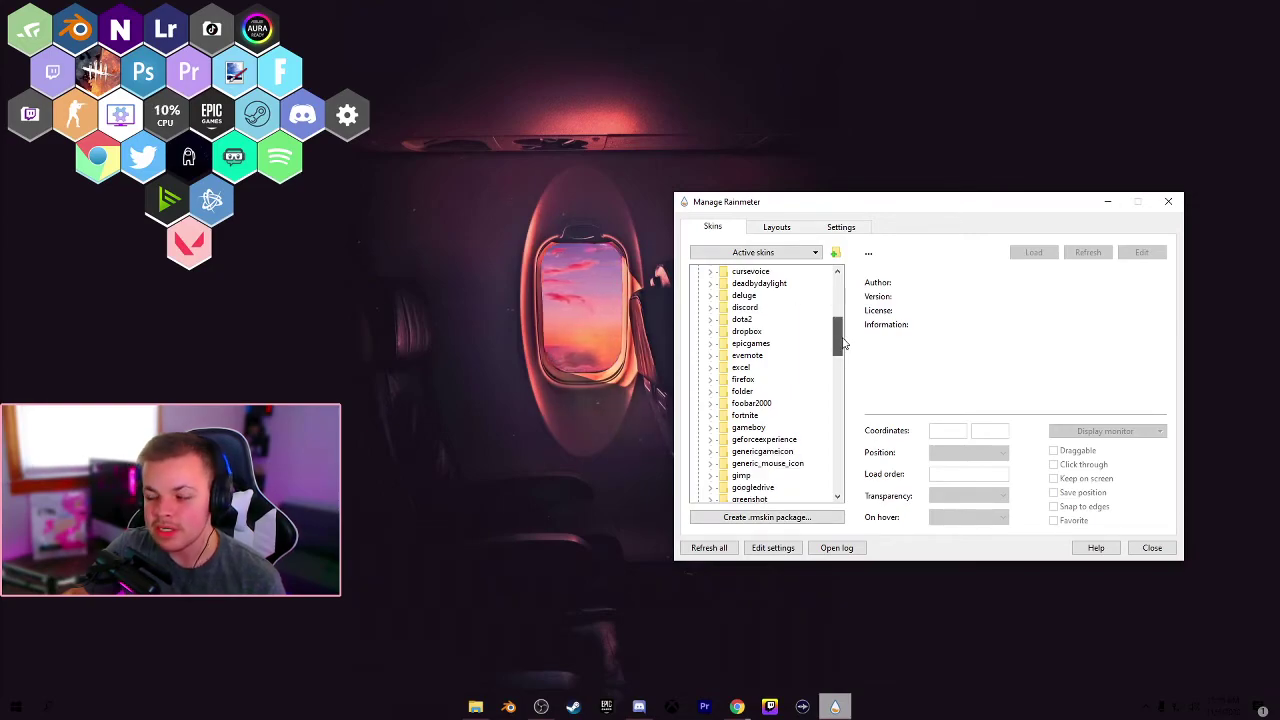
{"action": "scroll", "coordinate": [768, 387], "scroll_direction": "up", "scroll_amount": 2}
{"action": "scroll", "coordinate": [768, 387], "scroll_direction": "down", "scroll_amount": 1}
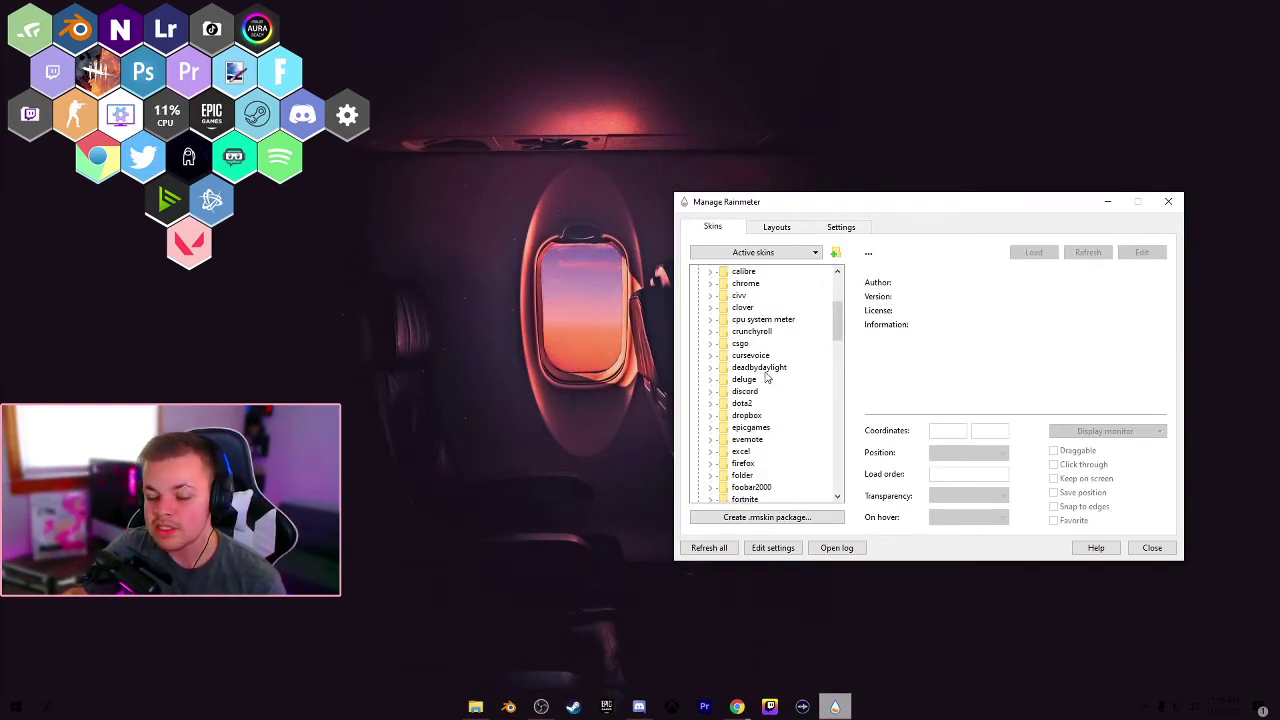
{"action": "scroll", "coordinate": [767, 378], "scroll_direction": "down", "scroll_amount": 12}
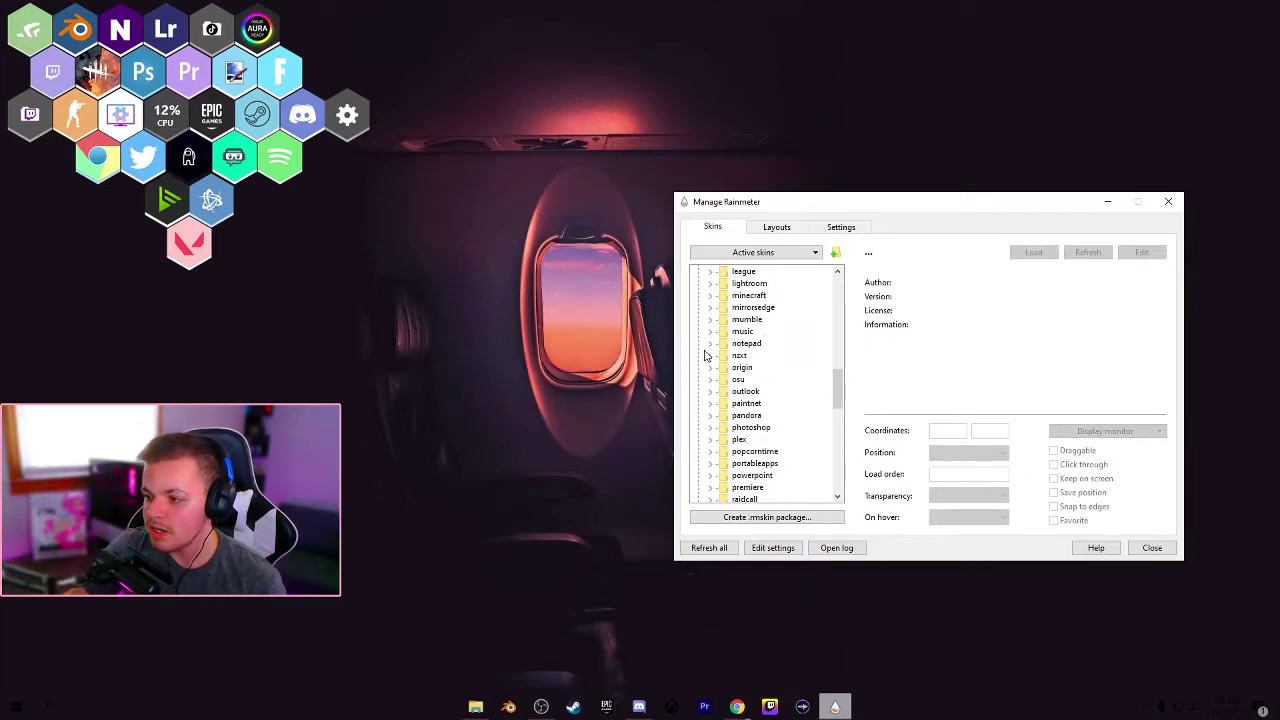
{"action": "scroll", "coordinate": [712, 338], "scroll_direction": "down", "scroll_amount": 5}
{"action": "left_click", "coordinate": [710, 428]}
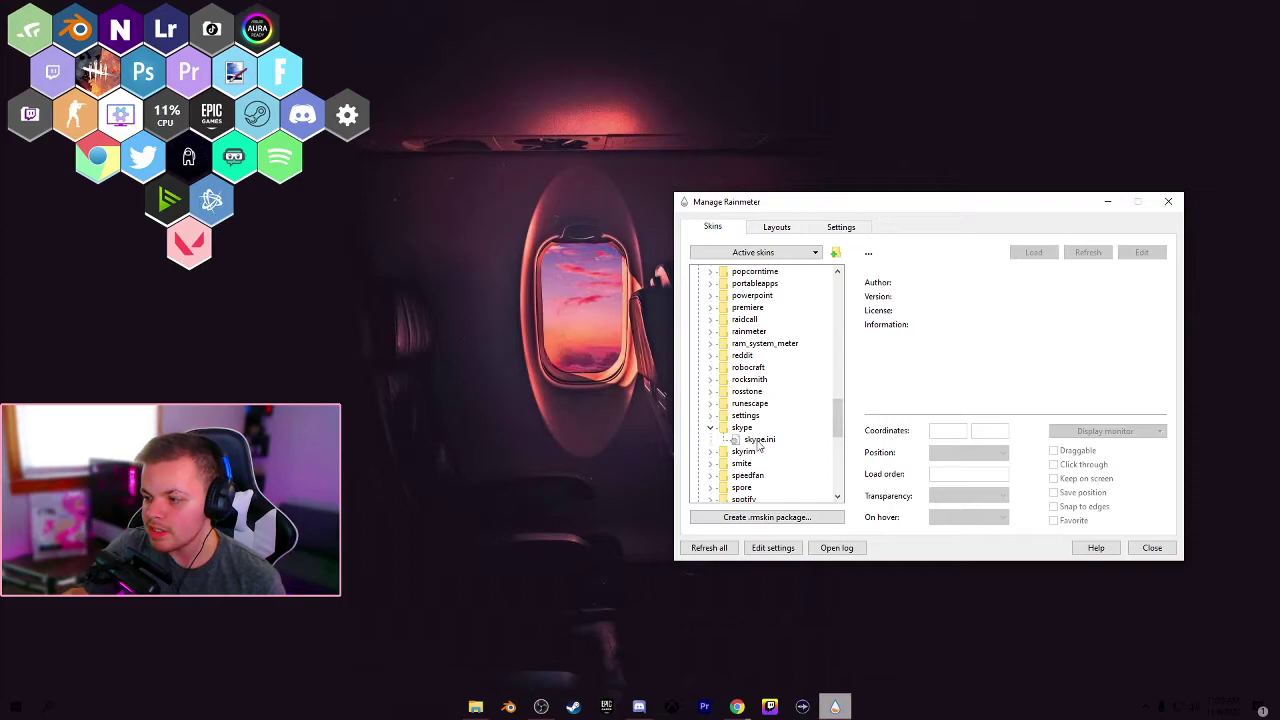
Step: Load skype.ini, move the Skype hexagon to desktop centre, and snap the smite hexagon beside it
{"action": "double_click", "coordinate": [757, 443]}
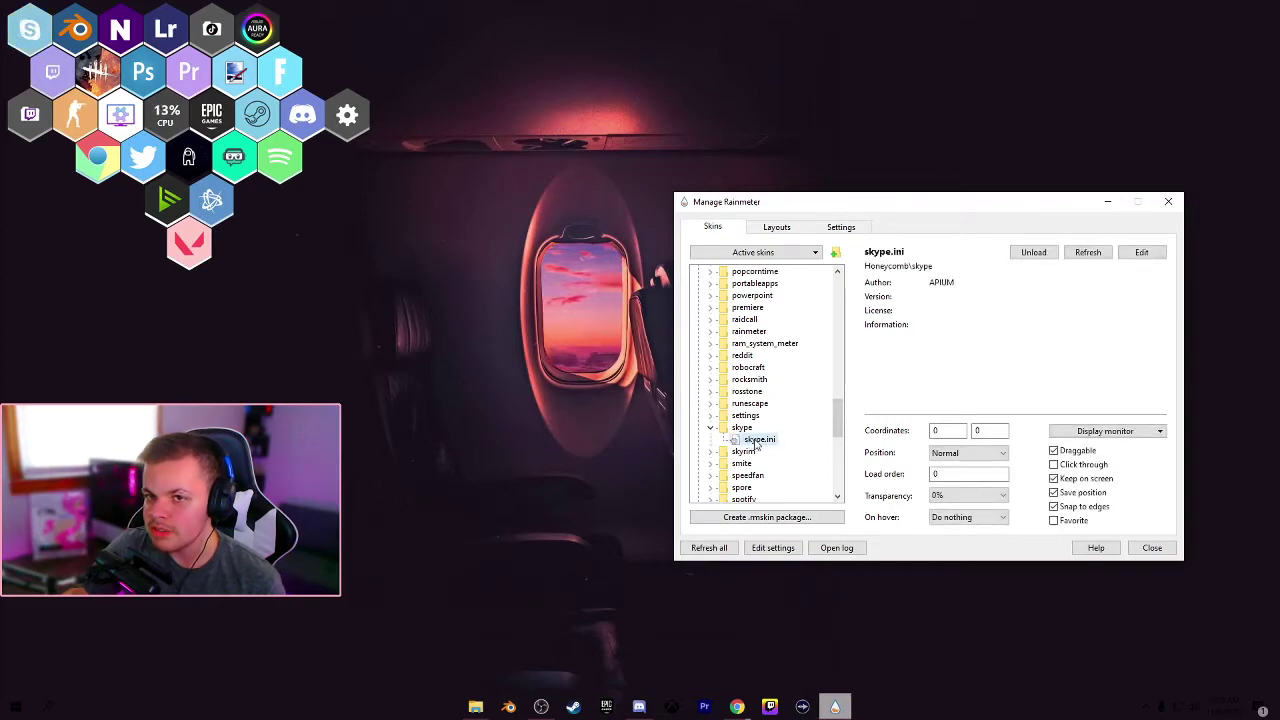
{"action": "left_click_drag", "start_coordinate": [31, 38], "coordinate": [416, 332]}
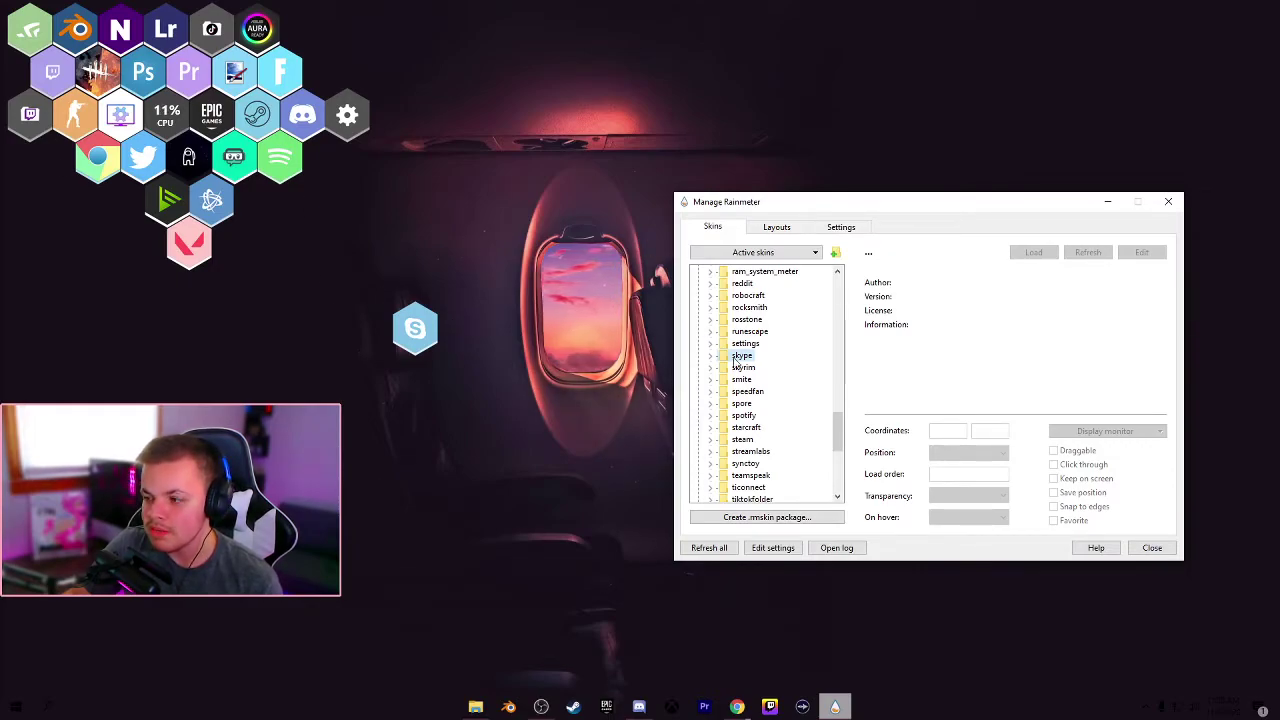
{"action": "left_click_drag", "start_coordinate": [30, 28], "coordinate": [456, 326]}
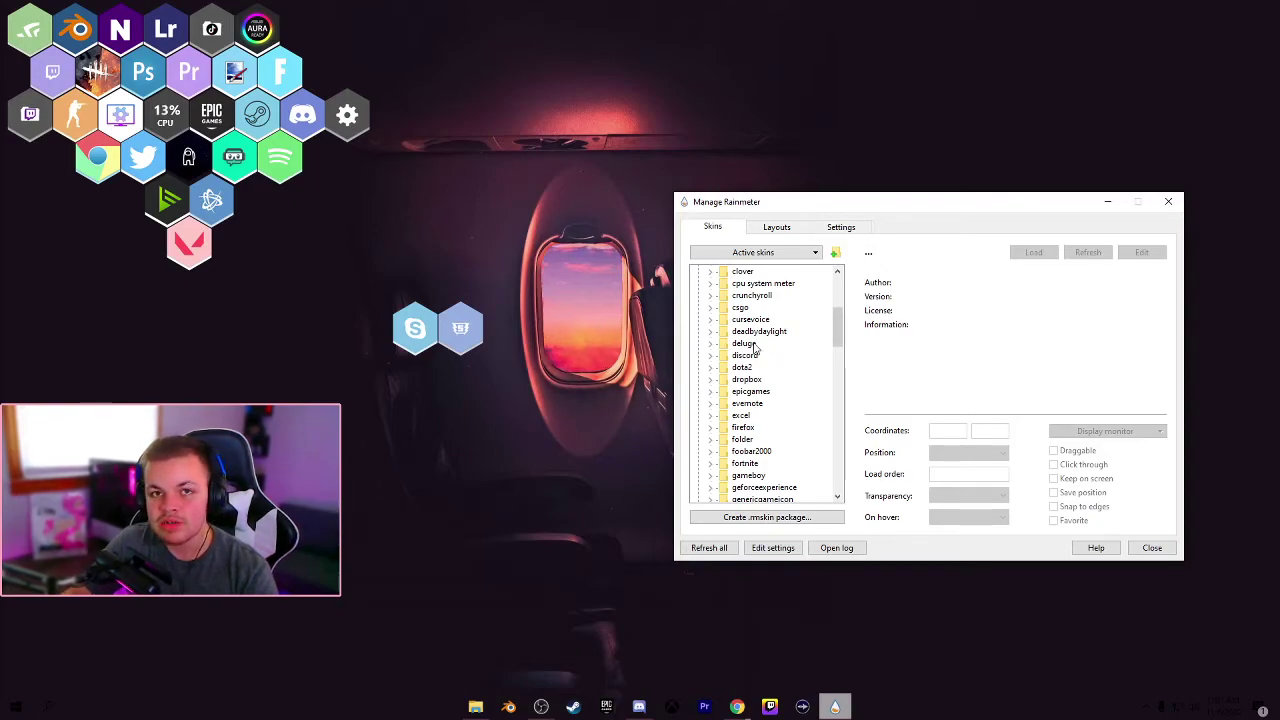
{"action": "scroll", "coordinate": [756, 346], "scroll_direction": "down", "scroll_amount": 1}
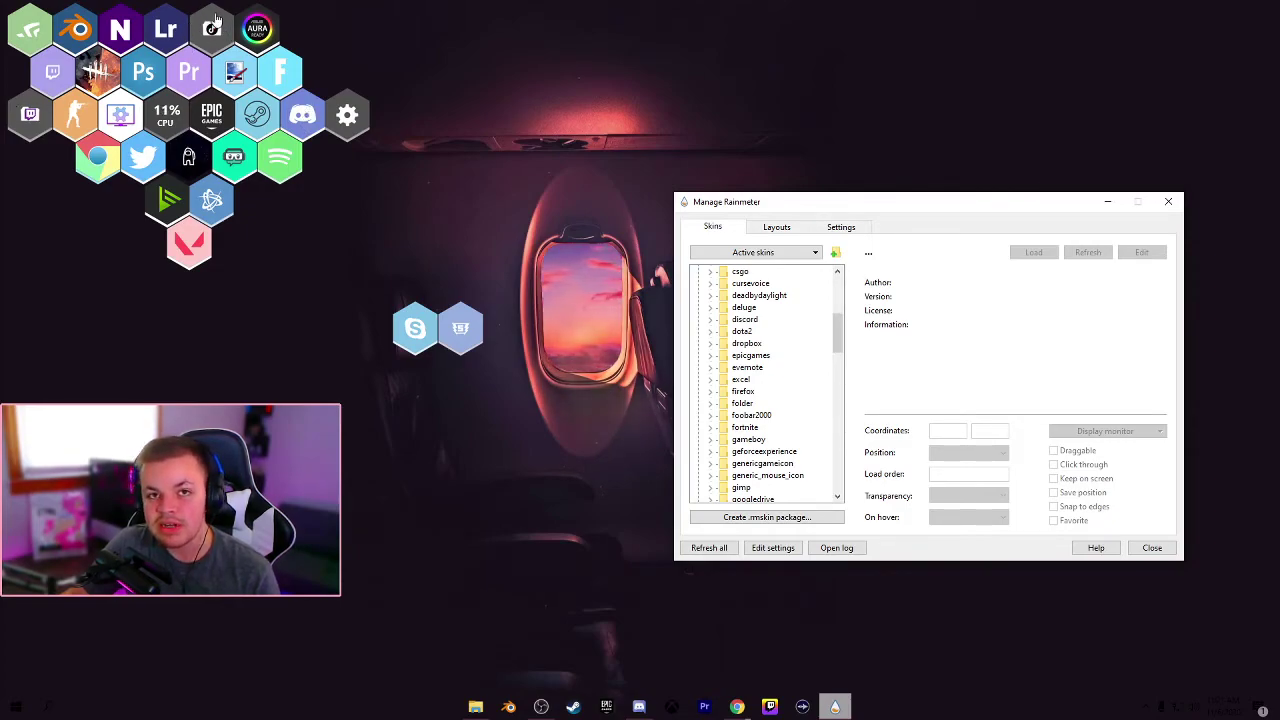
{"action": "left_click", "coordinate": [350, 112]}
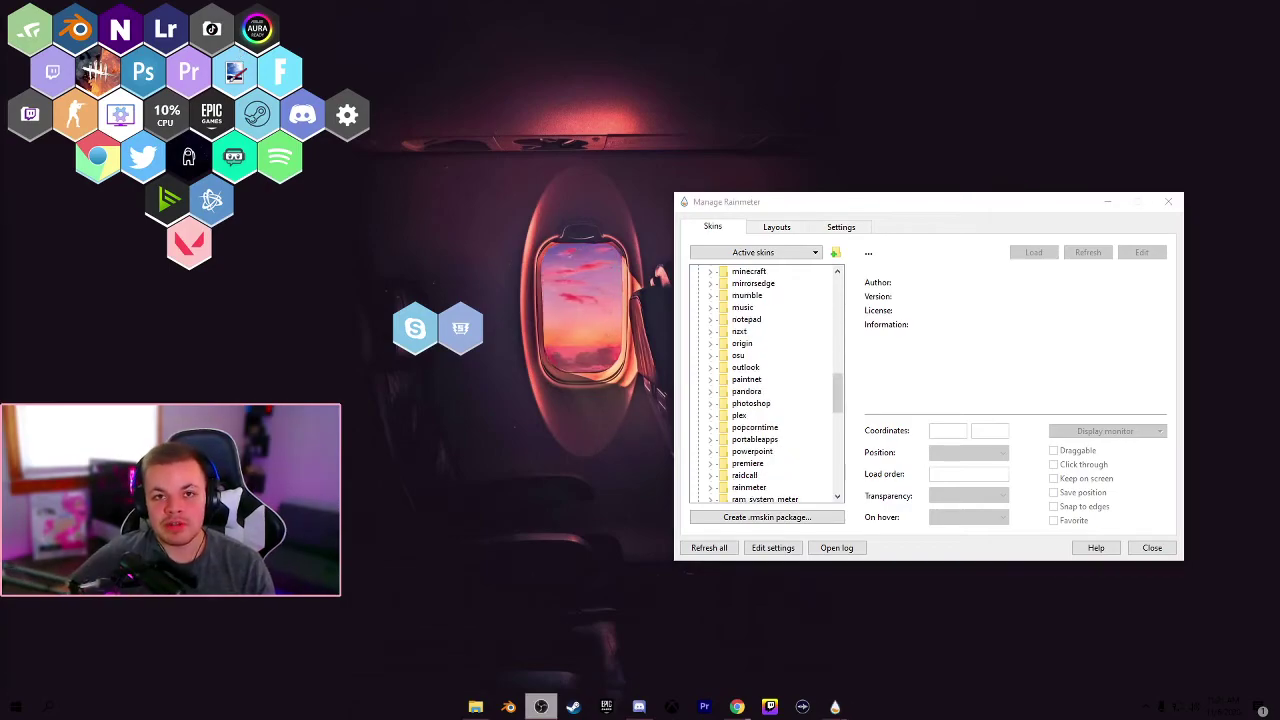